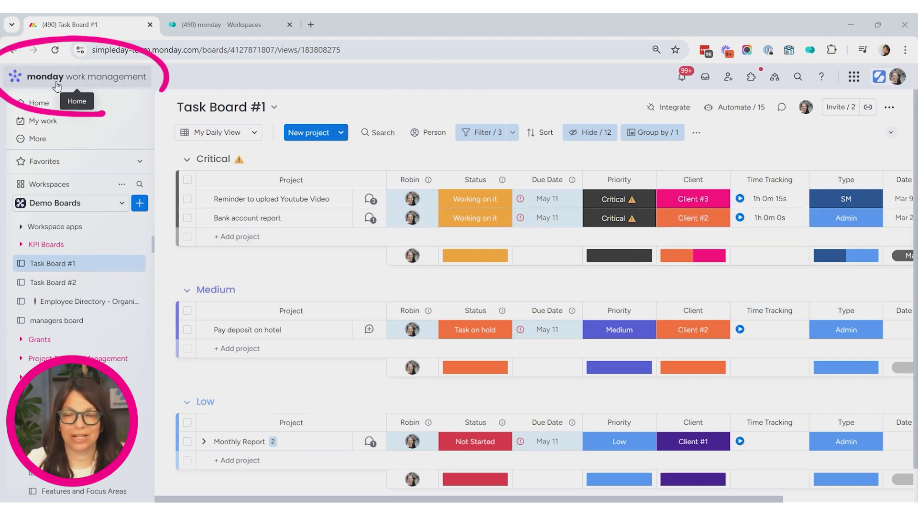
- Open the Automations center from Task Board #1's Automate button in the board header
{"action": "left_click", "coordinate": [666, 113]}
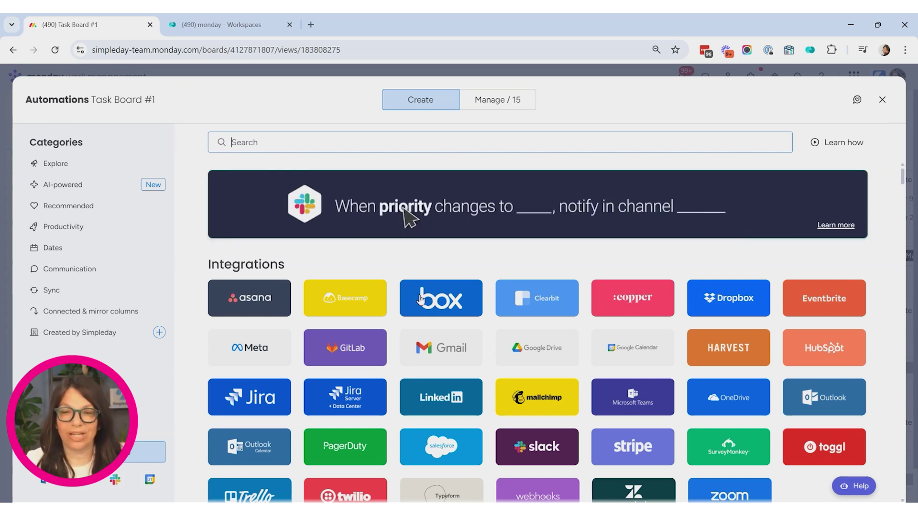
- Browse the Gmail automation templates and go back to the integrations list
{"action": "left_click", "coordinate": [449, 361]}
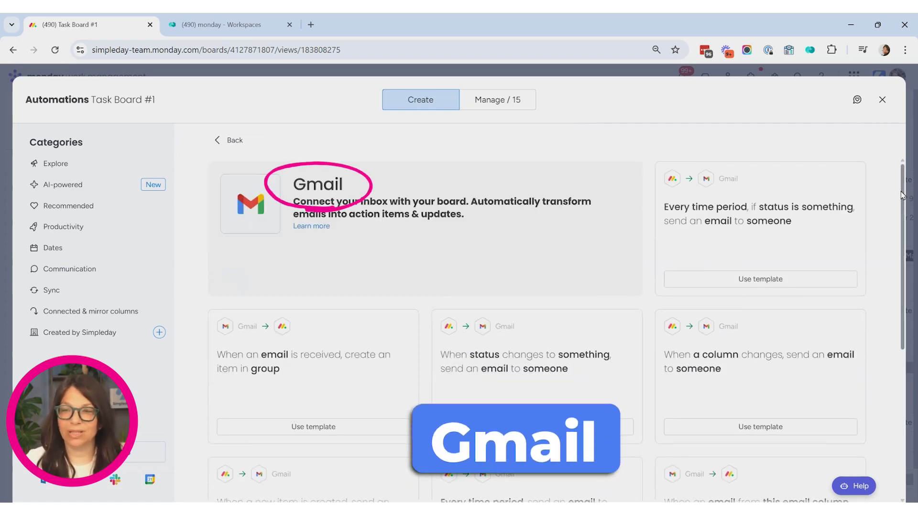
{"action": "scroll", "coordinate": [890, 303], "scroll_direction": "down", "scroll_amount": 3}
{"action": "scroll", "coordinate": [891, 303], "scroll_direction": "down", "scroll_amount": 3}
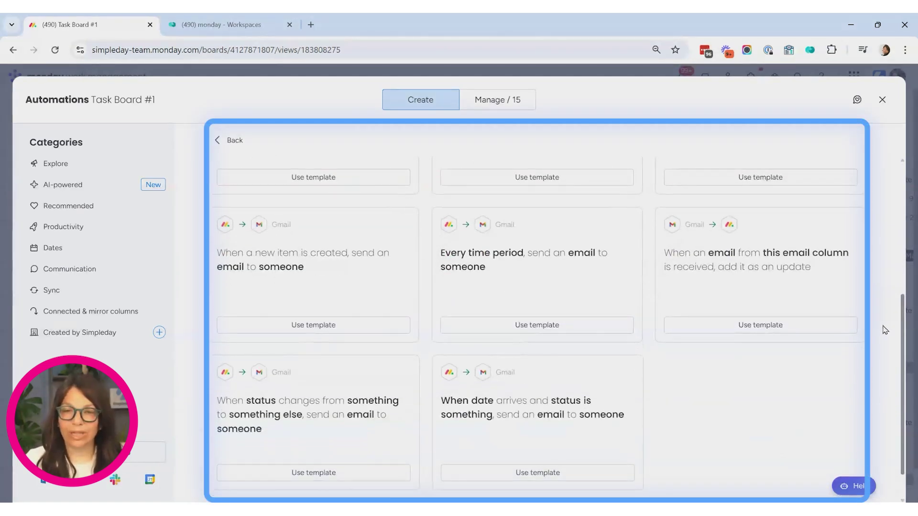
{"action": "scroll", "coordinate": [883, 287], "scroll_direction": "up", "scroll_amount": 6}
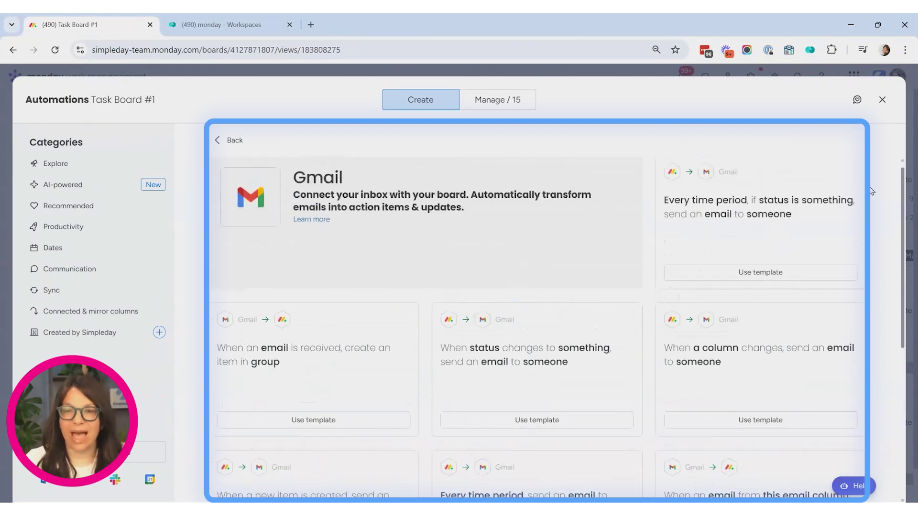
{"action": "left_click", "coordinate": [231, 142]}
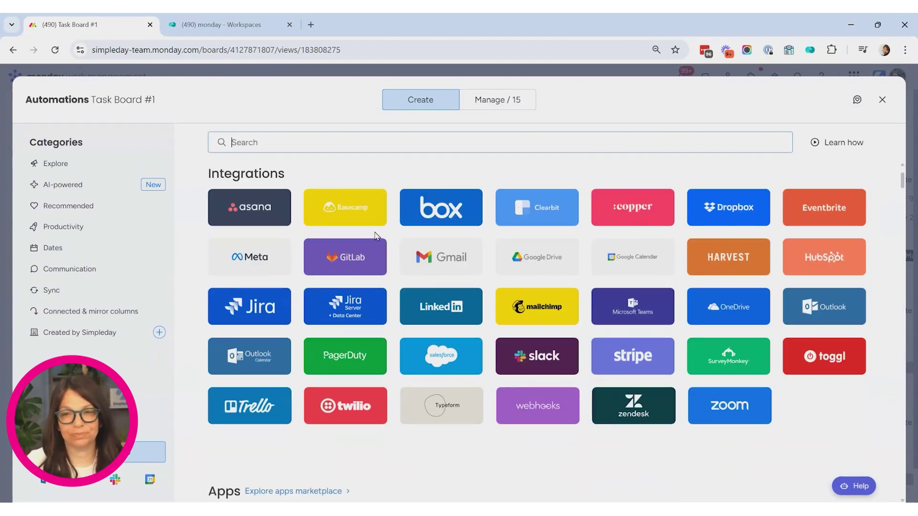
- Browse the Outlook automation templates and return to the integrations catalog
{"action": "left_click", "coordinate": [826, 310]}
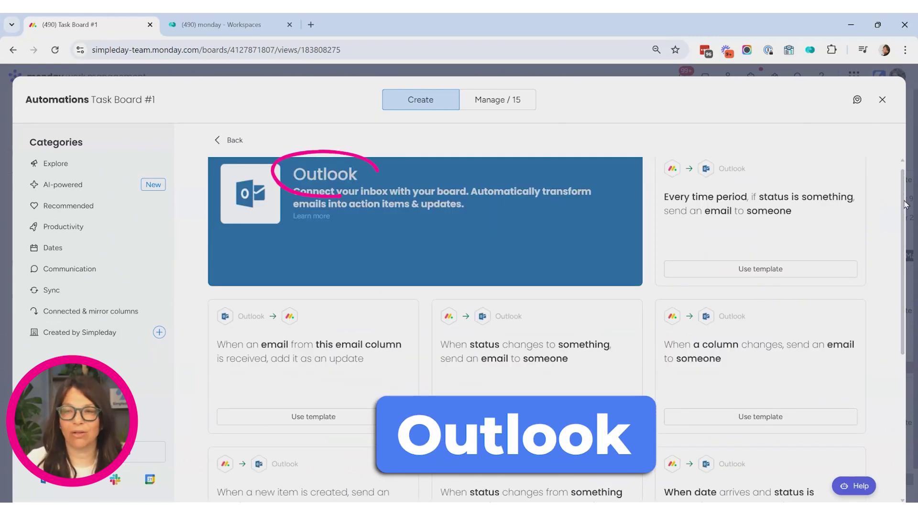
{"action": "scroll", "coordinate": [907, 234], "scroll_direction": "down", "scroll_amount": 5}
{"action": "scroll", "coordinate": [908, 210], "scroll_direction": "up", "scroll_amount": 5}
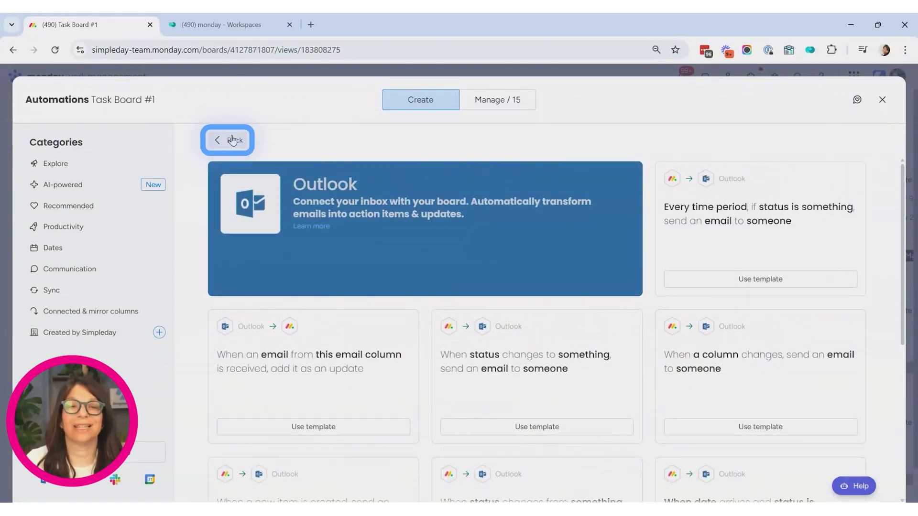
{"action": "left_click", "coordinate": [230, 140]}
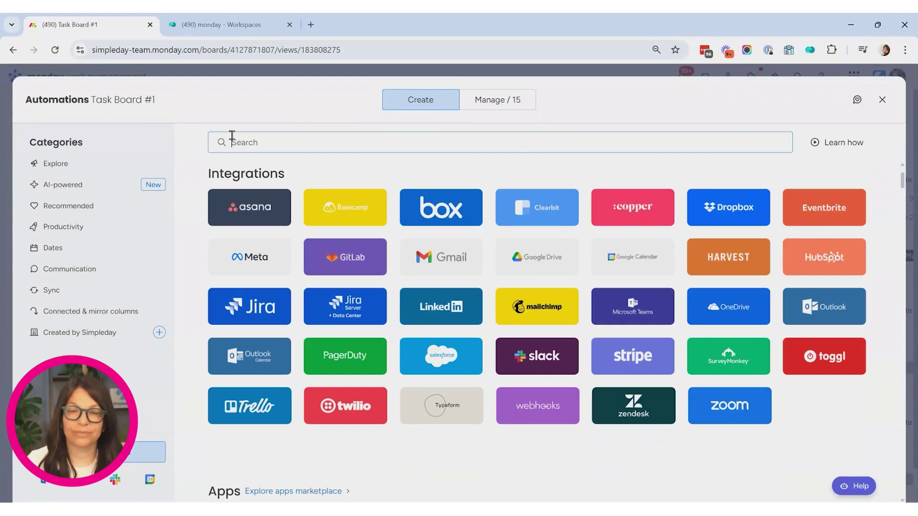
- Start a custom automation from Manage with the 'When an item is created' trigger
{"action": "left_click", "coordinate": [489, 105]}
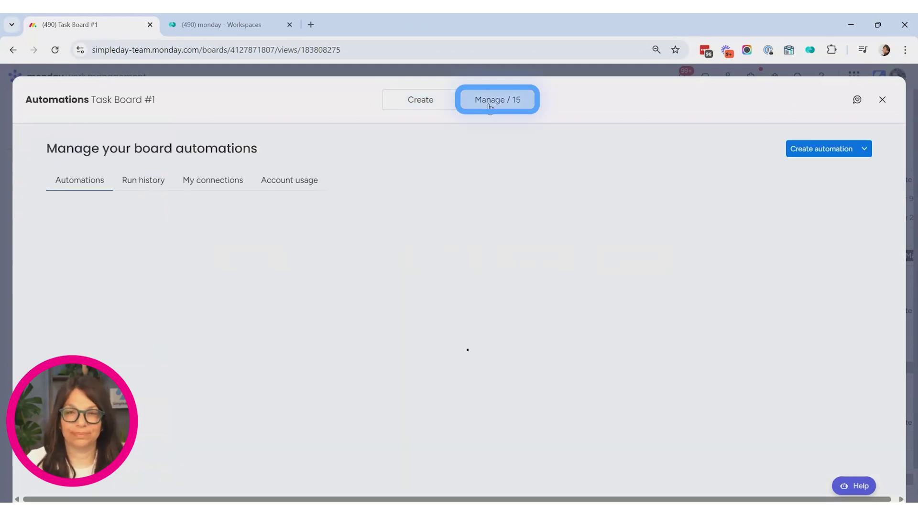
{"action": "left_click", "coordinate": [790, 152]}
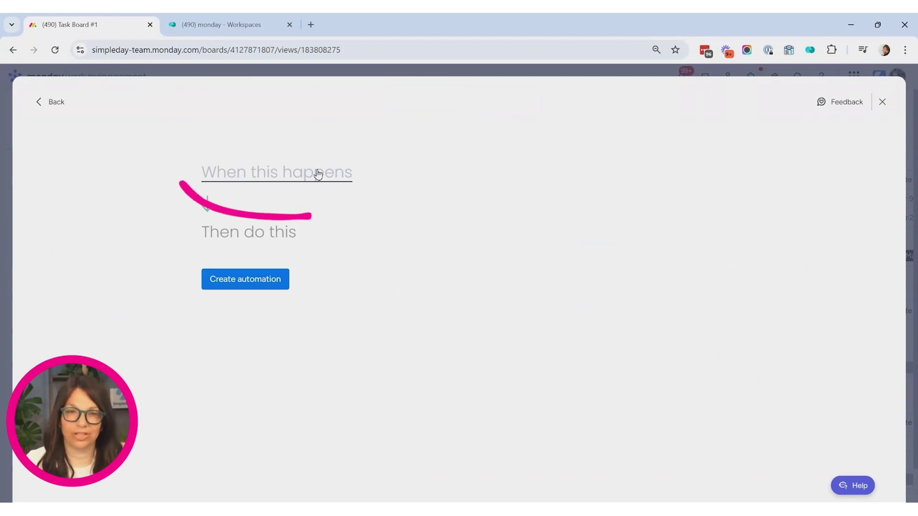
{"action": "left_click", "coordinate": [302, 175]}
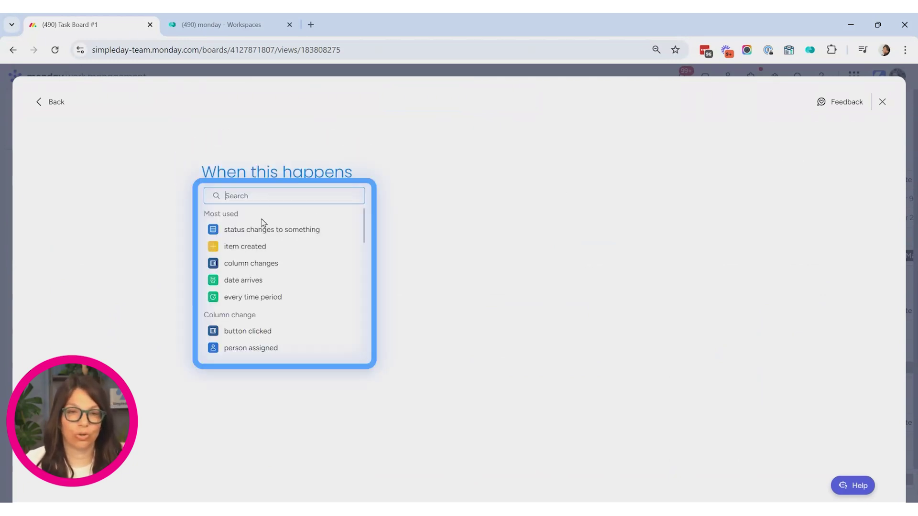
{"action": "left_click", "coordinate": [246, 248]}
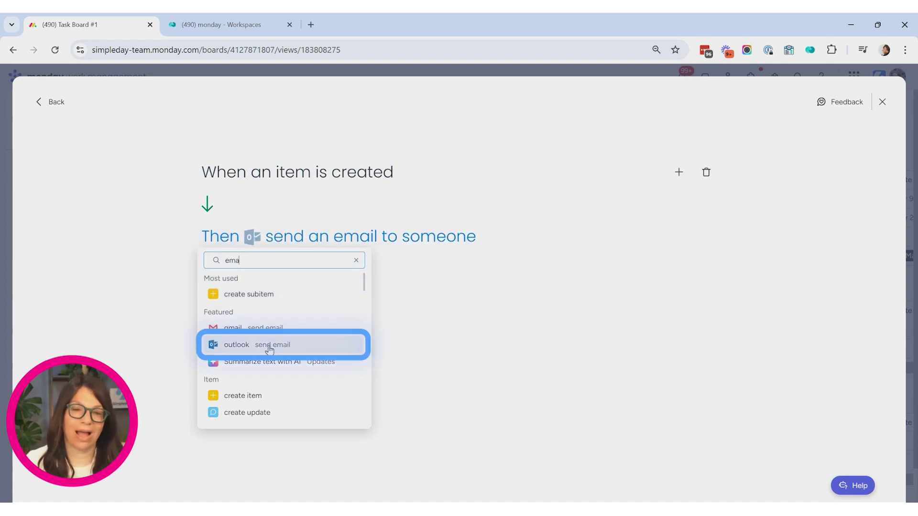
- Make the action send an Outlook email and begin connecting an Outlook account
{"action": "left_click", "coordinate": [267, 348]}
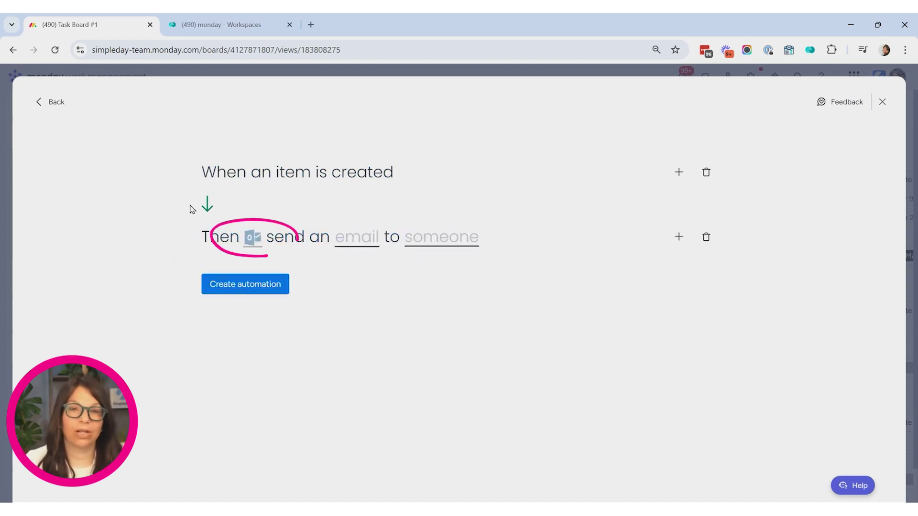
{"action": "left_click", "coordinate": [253, 239]}
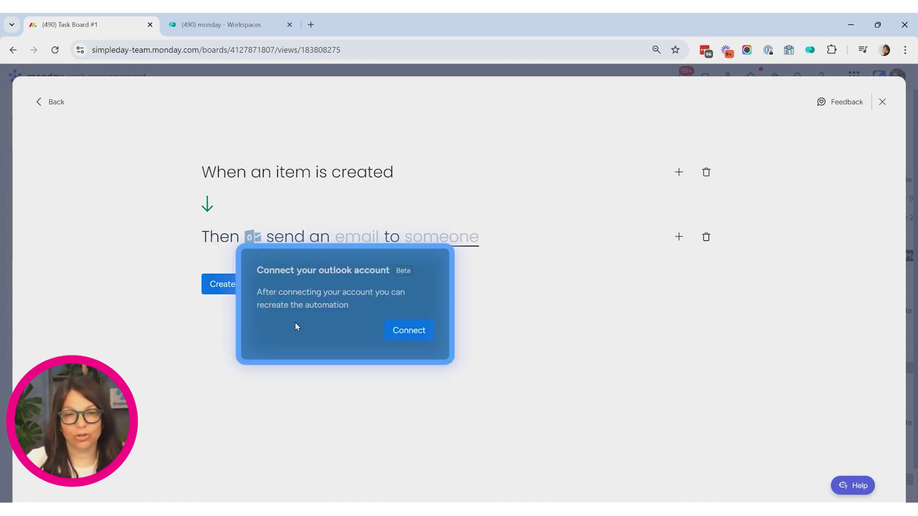
{"action": "left_click", "coordinate": [404, 334]}
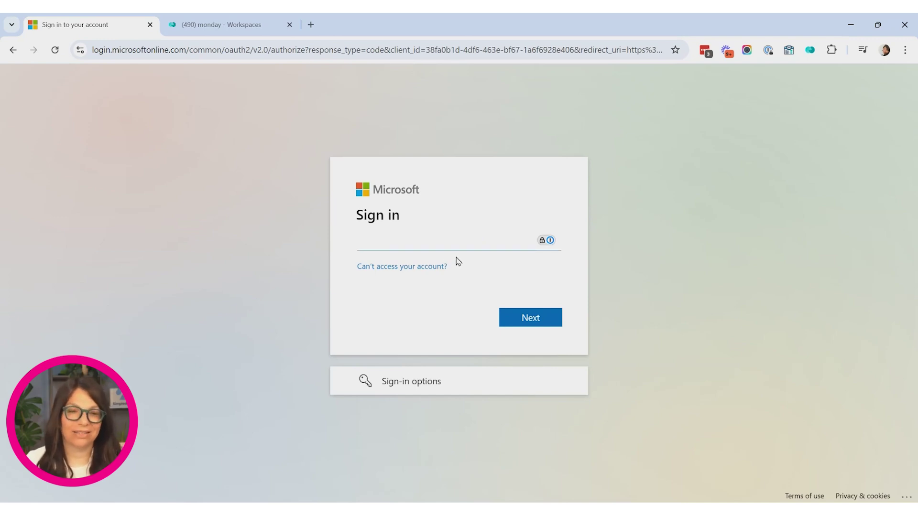
- Abandon the Microsoft sign-in page and go back to the automation builder
{"action": "left_click", "coordinate": [13, 50]}
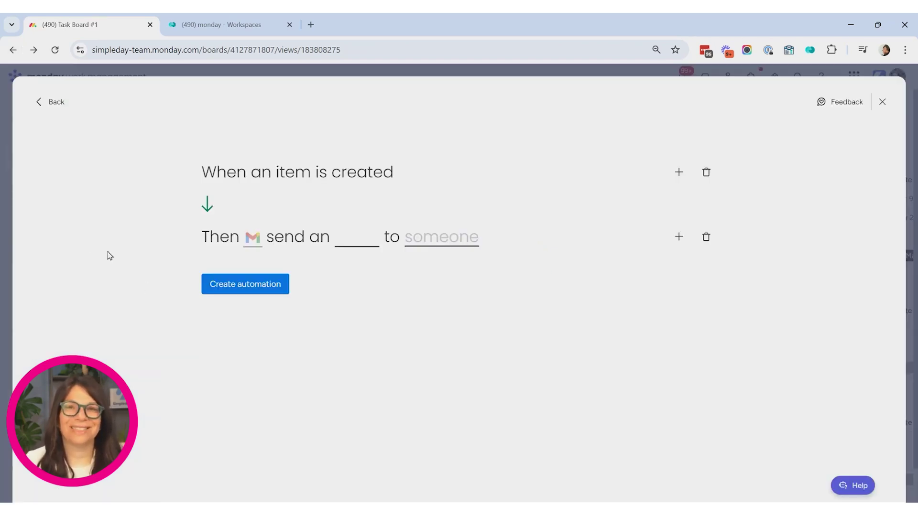
- Use the Gmail icon in the action sentence to start connecting a Gmail account
{"action": "left_click", "coordinate": [253, 246]}
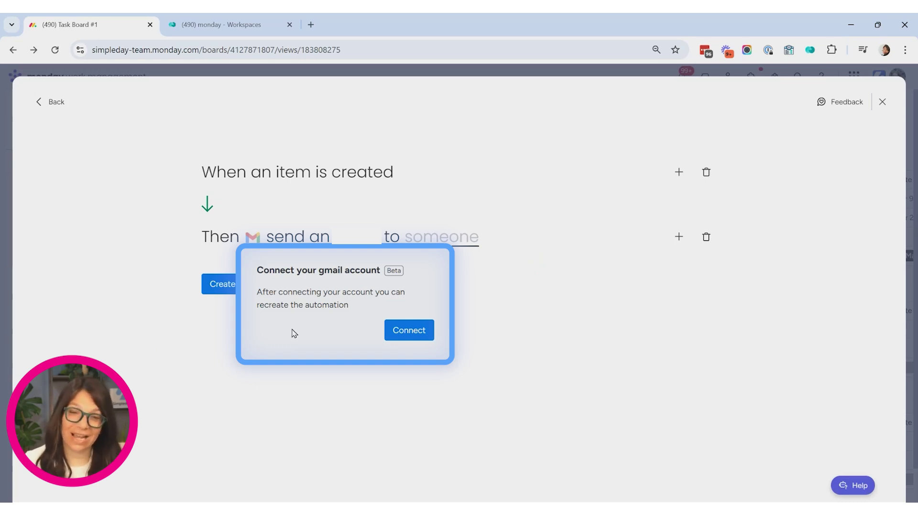
{"action": "left_click", "coordinate": [414, 333]}
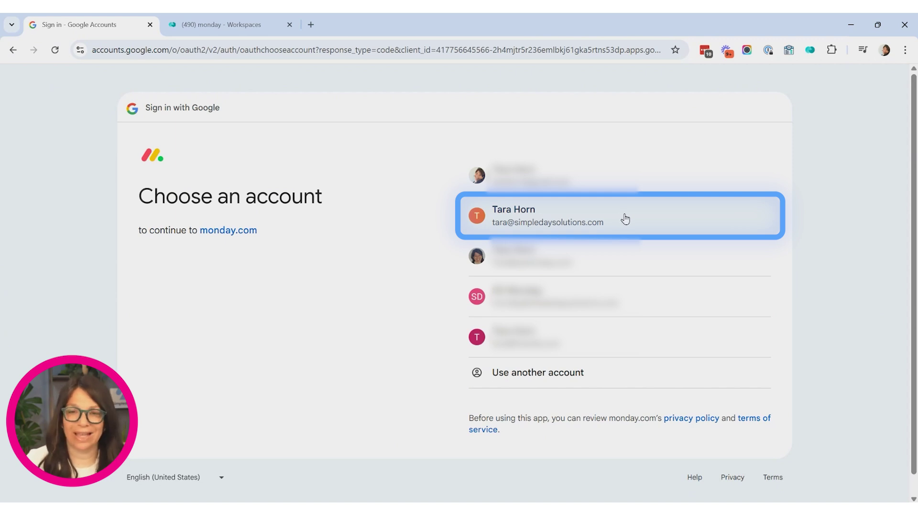
- Sign in with the work Google account and grant monday.com all requested Gmail permissions
{"action": "left_click", "coordinate": [624, 219]}
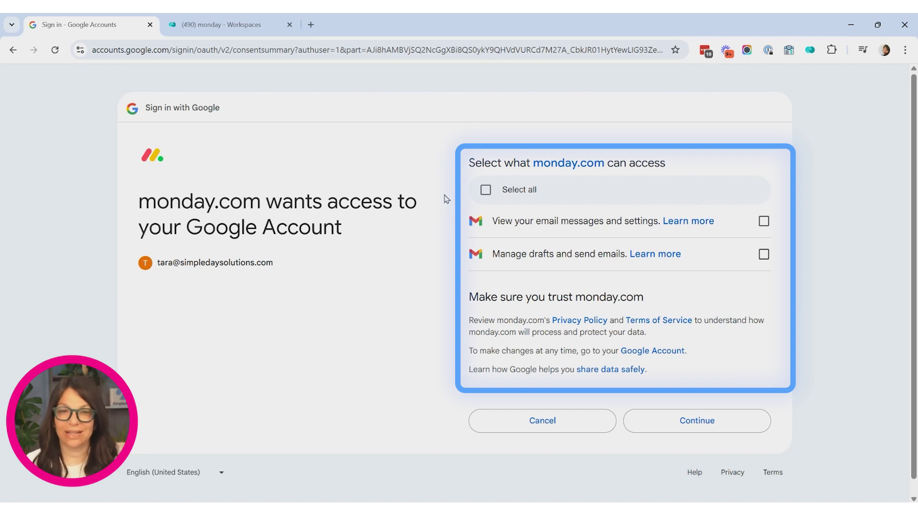
{"action": "left_click", "coordinate": [486, 189]}
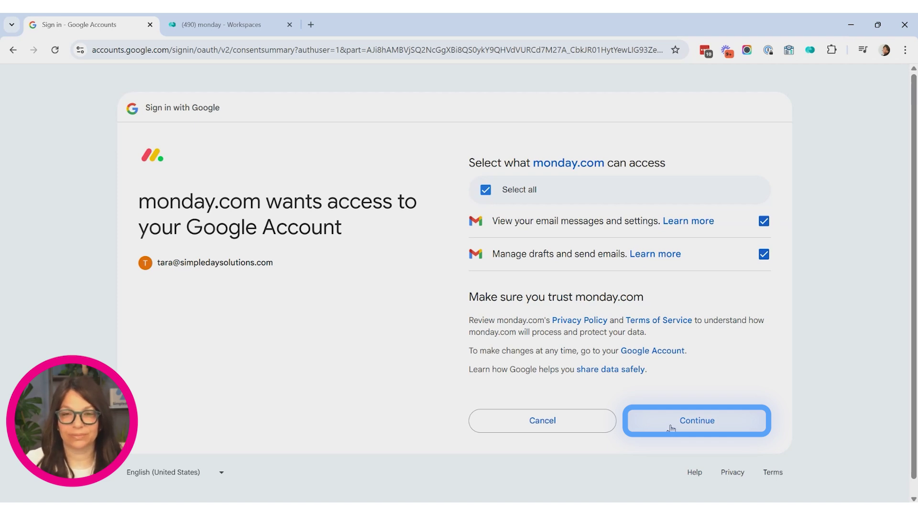
{"action": "left_click", "coordinate": [671, 427]}
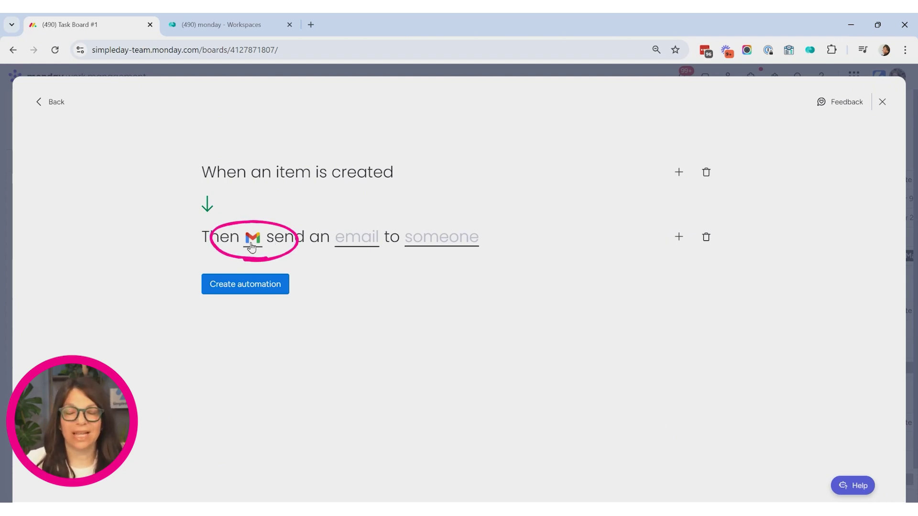
- Set the Gmail email's subject and body both to 'test'
{"action": "left_click", "coordinate": [365, 243]}
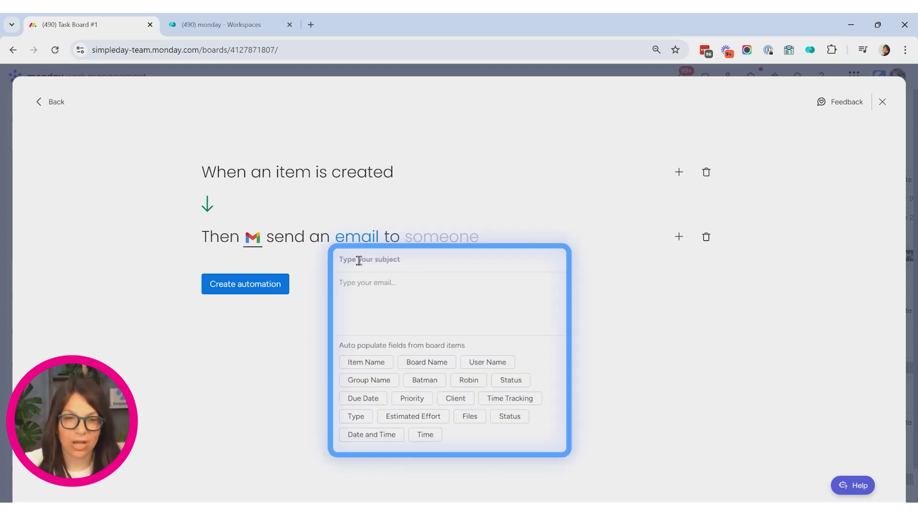
{"action": "type", "text": "test"}
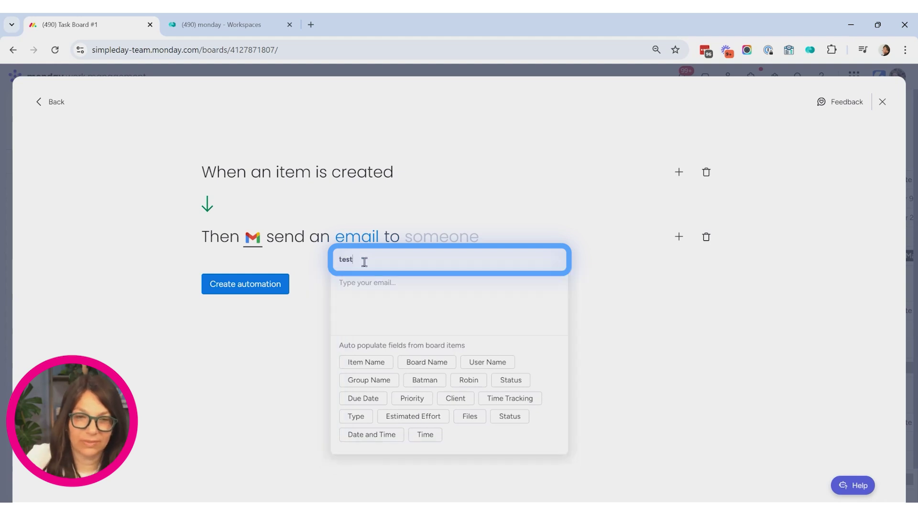
{"action": "left_click", "coordinate": [358, 287]}
{"action": "type", "text": "test"}
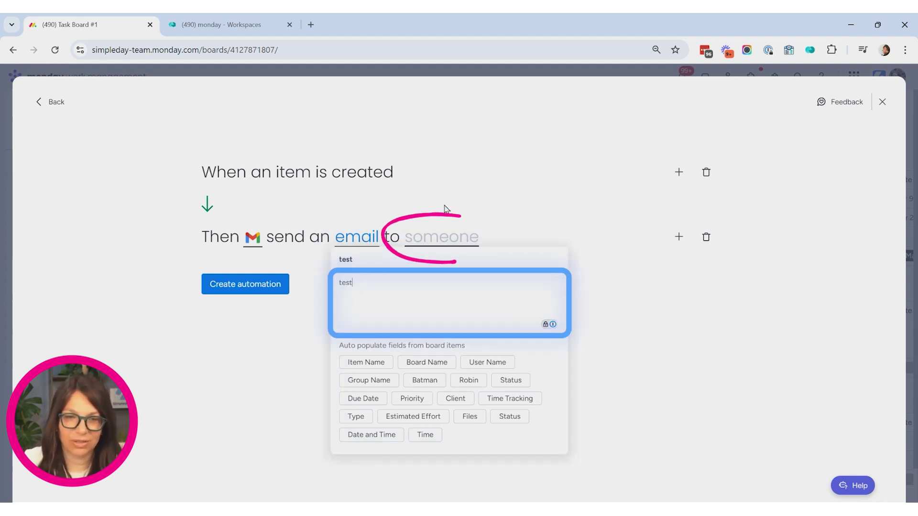
{"action": "left_click", "coordinate": [445, 242]}
- Address the email to Me and create the automation
{"action": "left_click", "coordinate": [446, 242]}
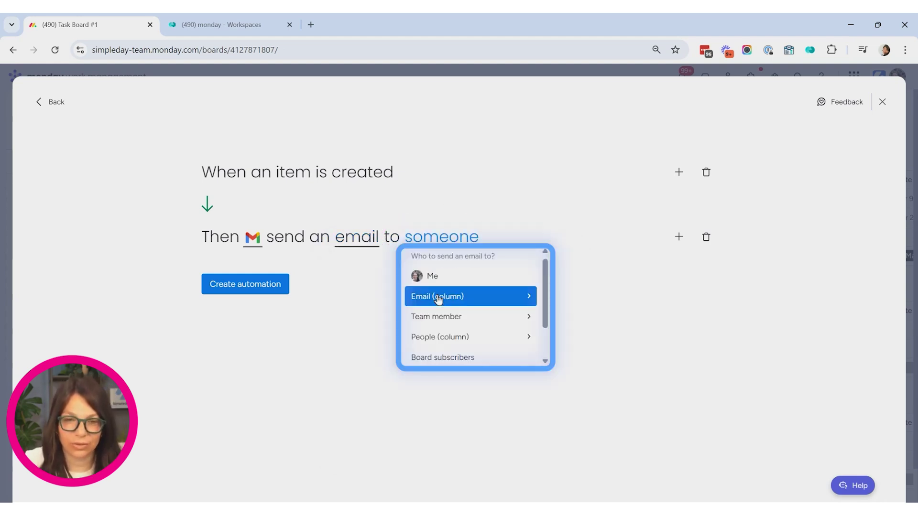
{"action": "left_click", "coordinate": [431, 277]}
{"action": "left_click", "coordinate": [219, 286]}
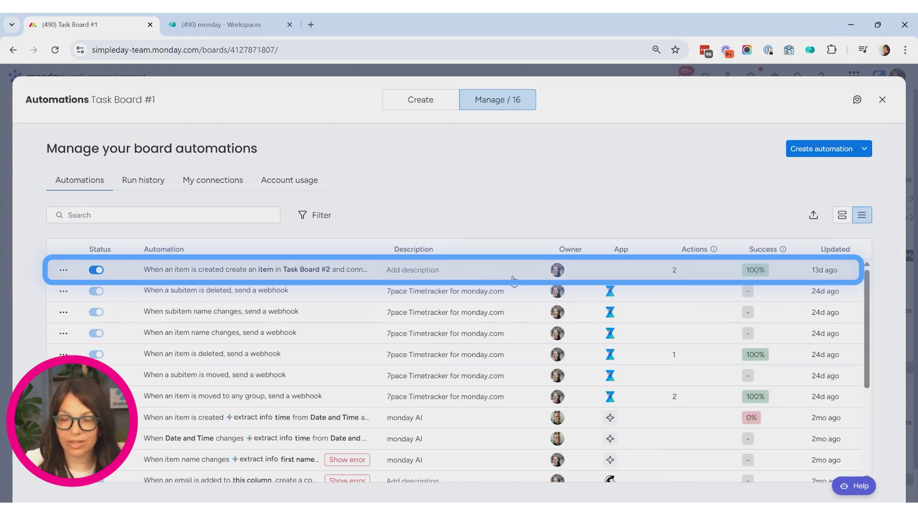
- Search 'gma' under My connections to confirm the Gmail connection, then close Automations
{"action": "left_click", "coordinate": [209, 187]}
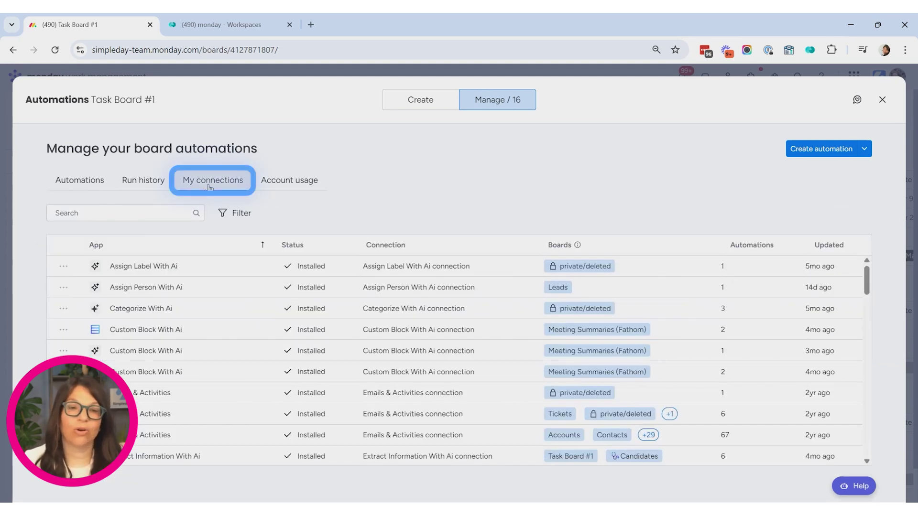
{"action": "left_click", "coordinate": [131, 216]}
{"action": "type", "text": "gma"}
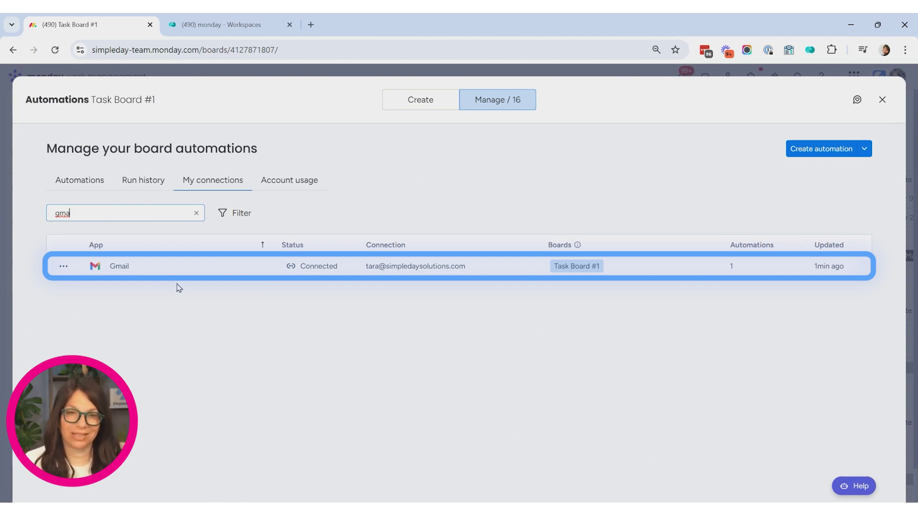
{"action": "left_click", "coordinate": [882, 100]}
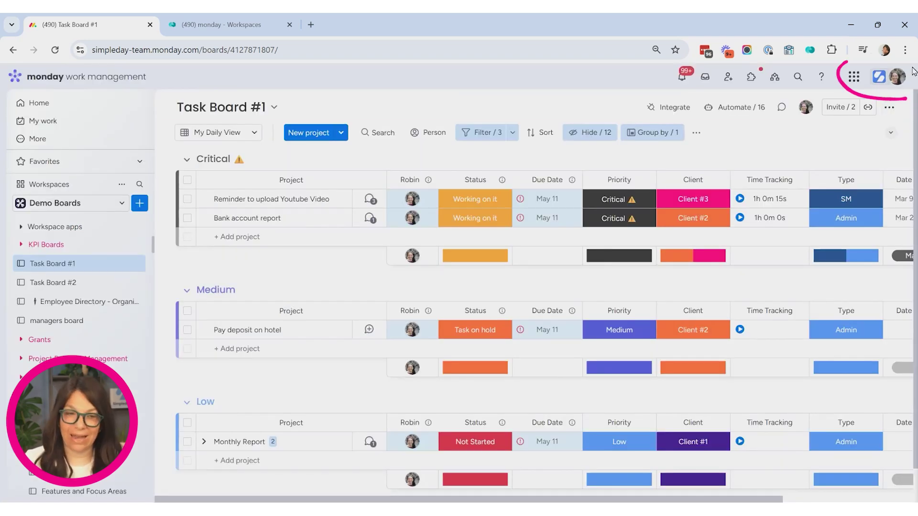
- Filter Administration > Connections by 'gma' to review Gmail connections, then switch to OrganizerPro 2025
{"action": "left_click", "coordinate": [897, 77]}
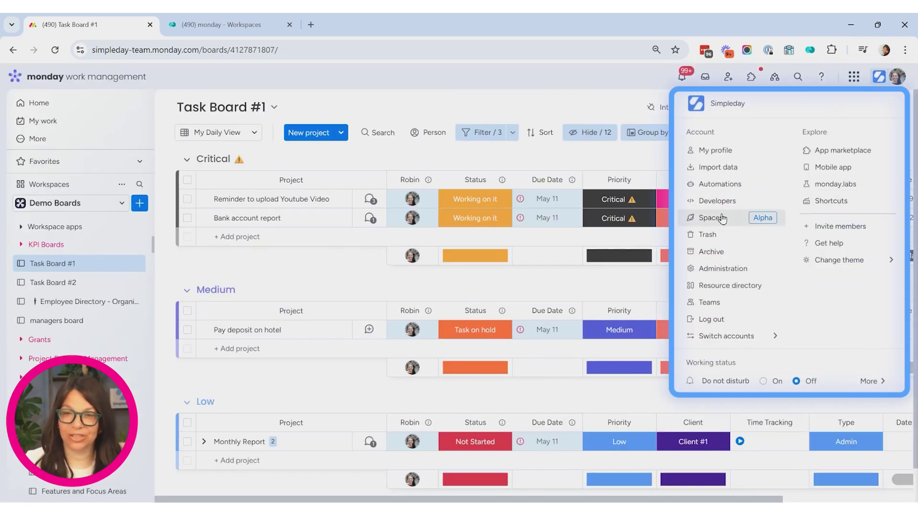
{"action": "left_click", "coordinate": [726, 270]}
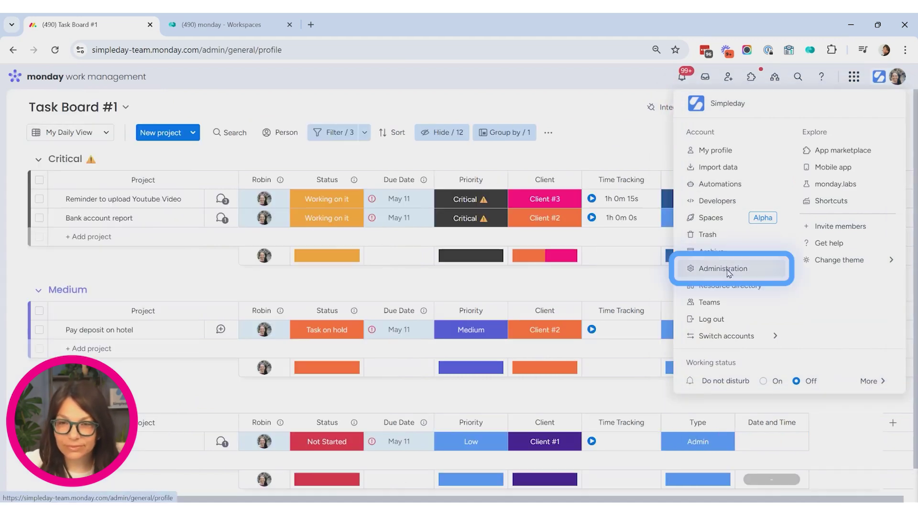
{"action": "left_click", "coordinate": [51, 223]}
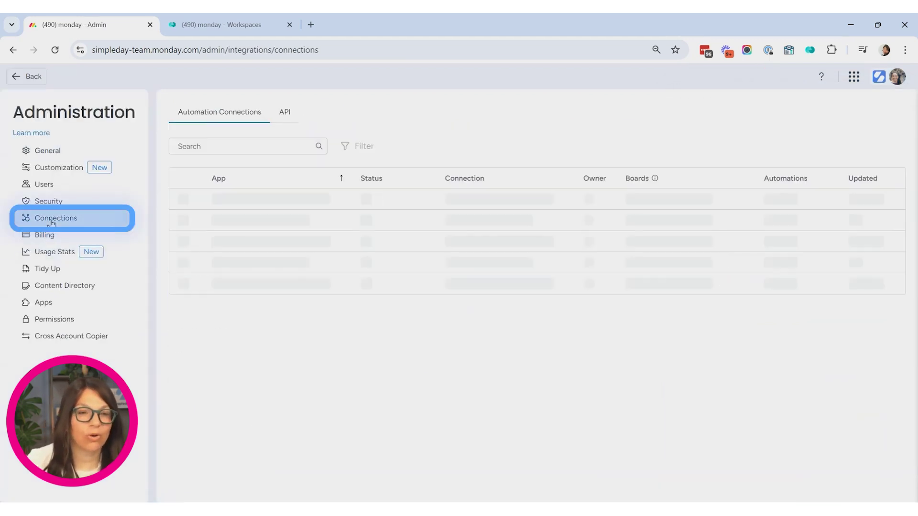
{"action": "left_click", "coordinate": [233, 148]}
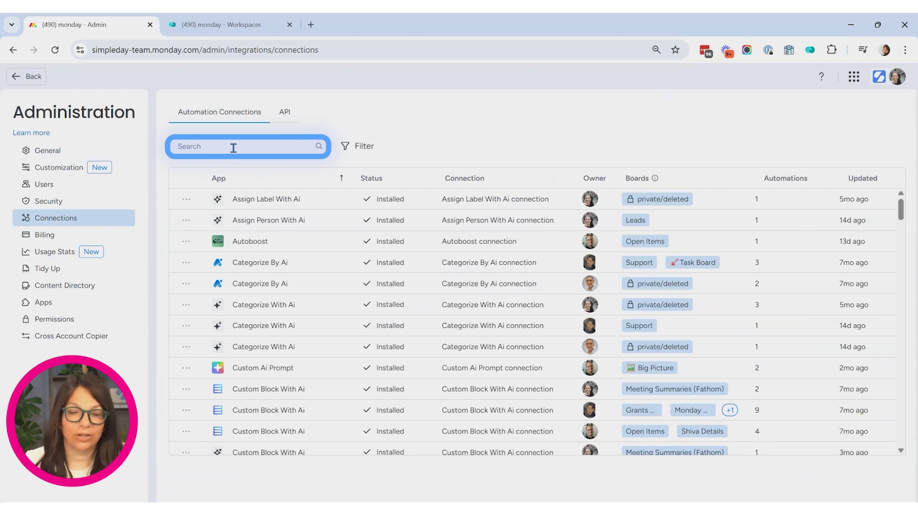
{"action": "type", "text": "gma"}
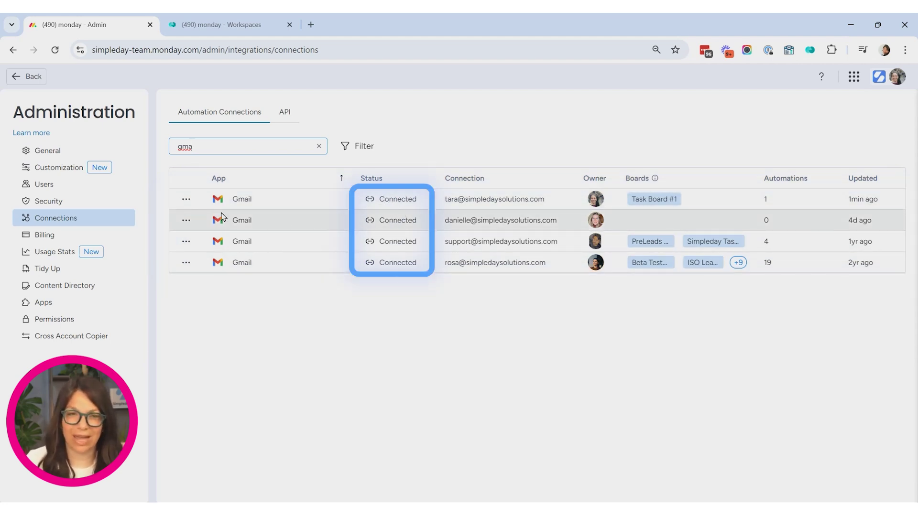
{"action": "left_click", "coordinate": [186, 200]}
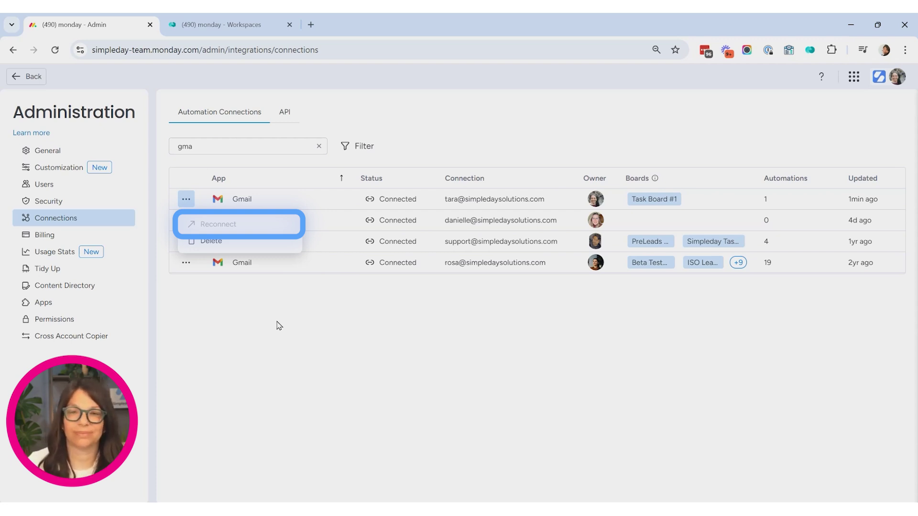
{"action": "left_click", "coordinate": [241, 29]}
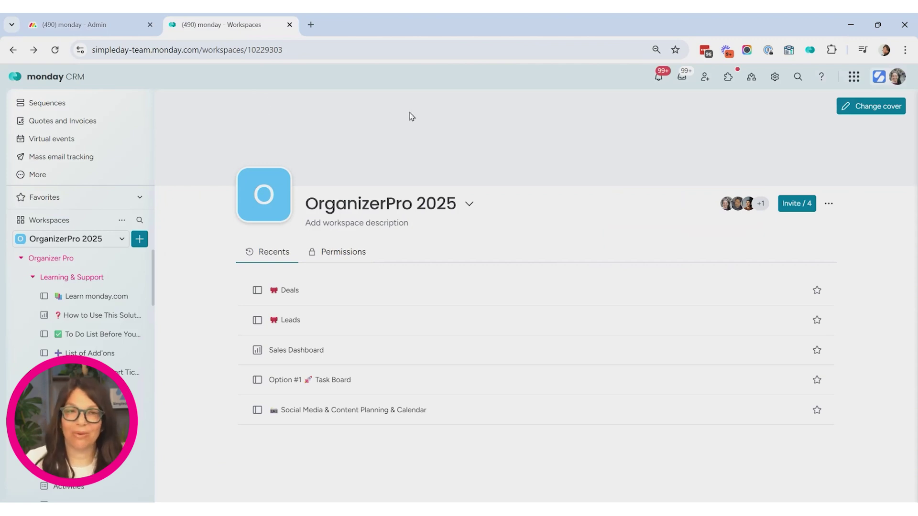
- Add a Gmail account in the CRM Email settings and choose the Google account to connect
{"action": "left_click", "coordinate": [897, 78]}
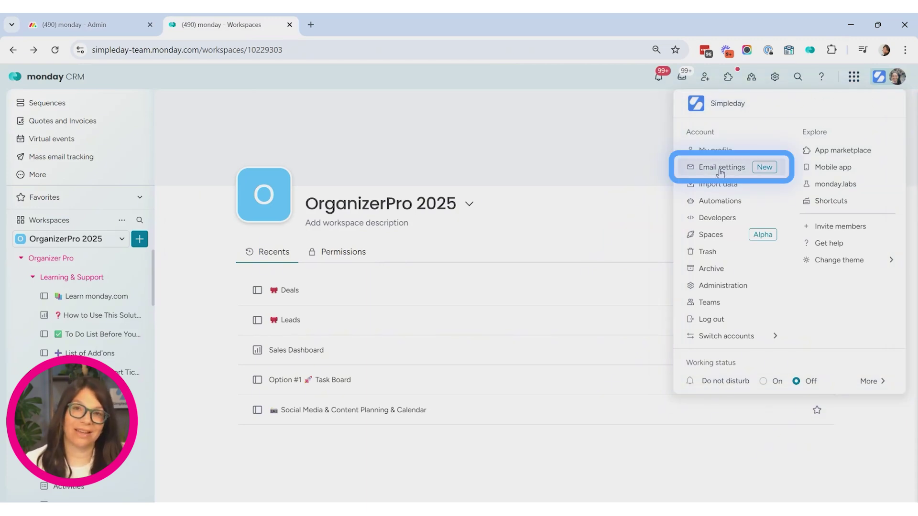
{"action": "left_click", "coordinate": [720, 168]}
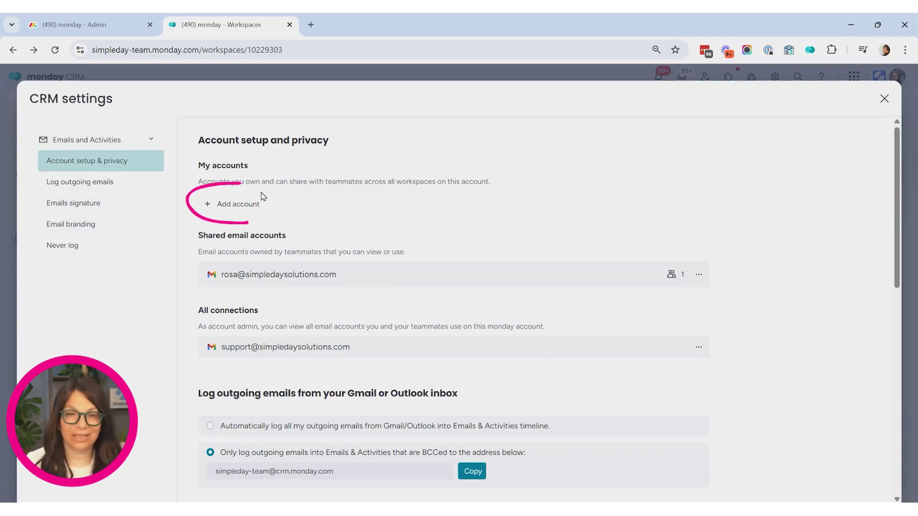
{"action": "left_click", "coordinate": [241, 209]}
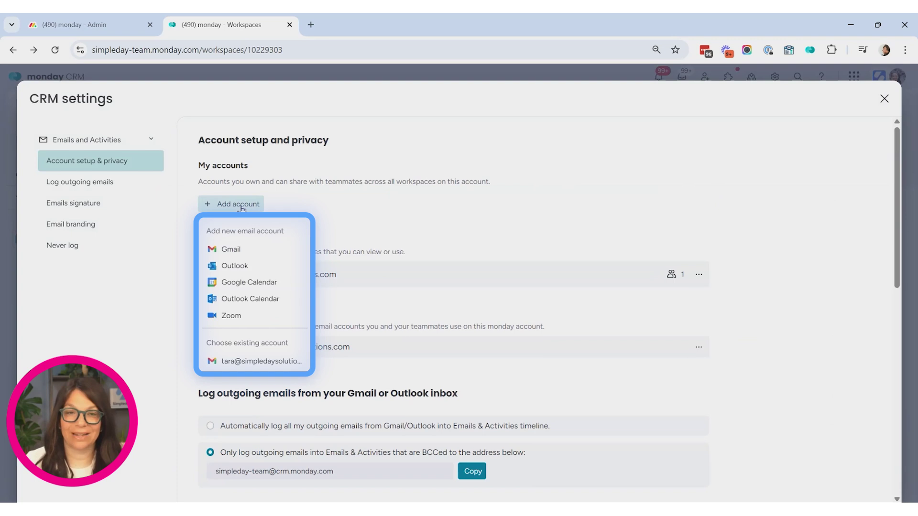
{"action": "left_click", "coordinate": [230, 251]}
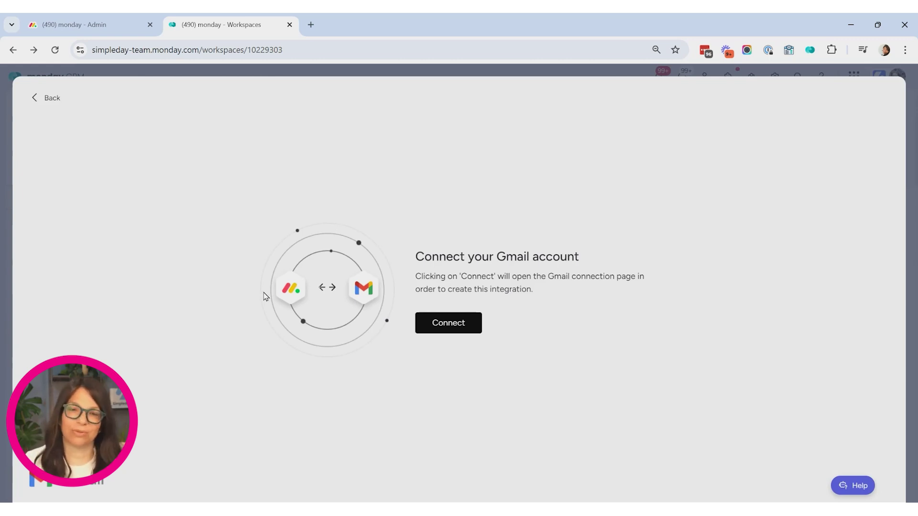
{"action": "left_click", "coordinate": [433, 326]}
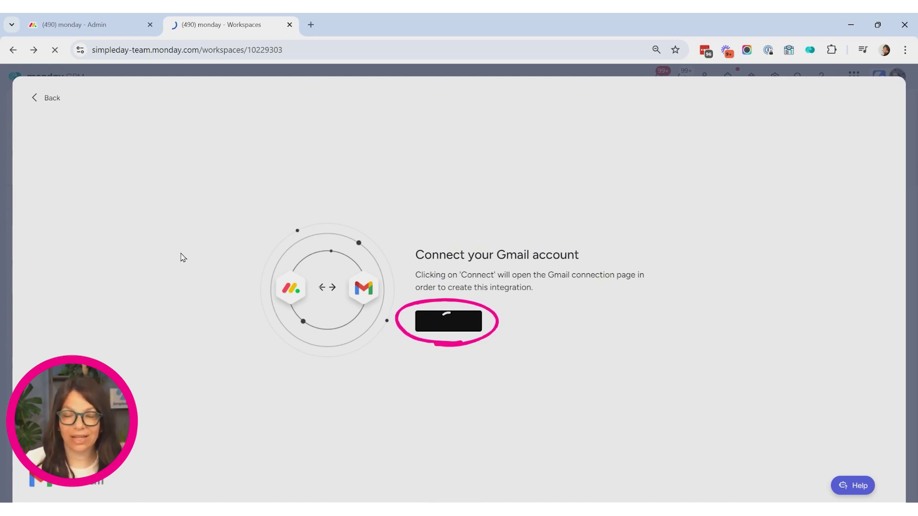
{"action": "left_click", "coordinate": [555, 209]}
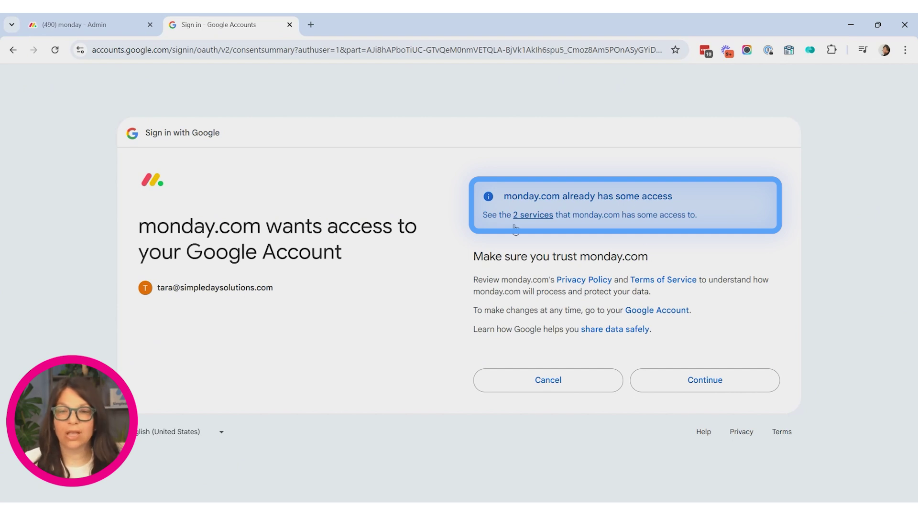
- Grant monday.com access to the Google account on the consent screen
{"action": "left_click", "coordinate": [691, 384]}
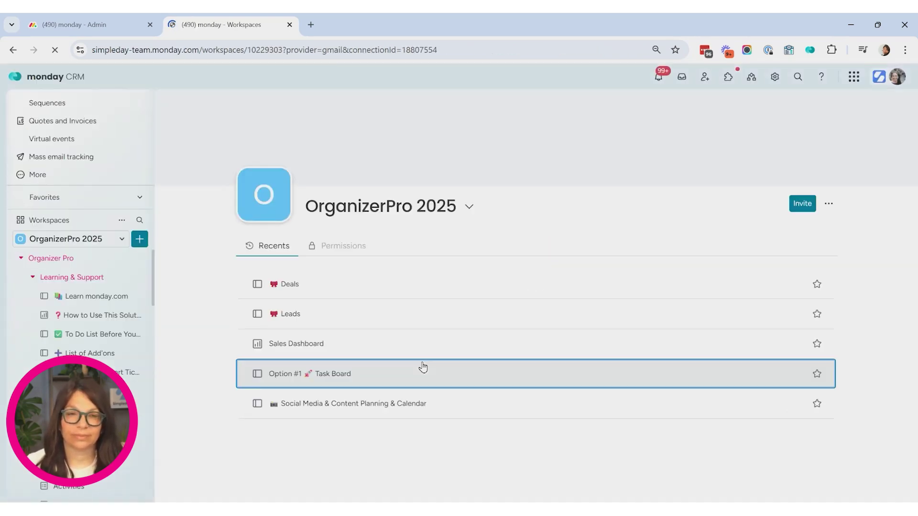
- Reopen the CRM Email settings from the avatar menu to check the connected Gmail account
{"action": "left_click", "coordinate": [898, 77]}
{"action": "left_click", "coordinate": [736, 168]}
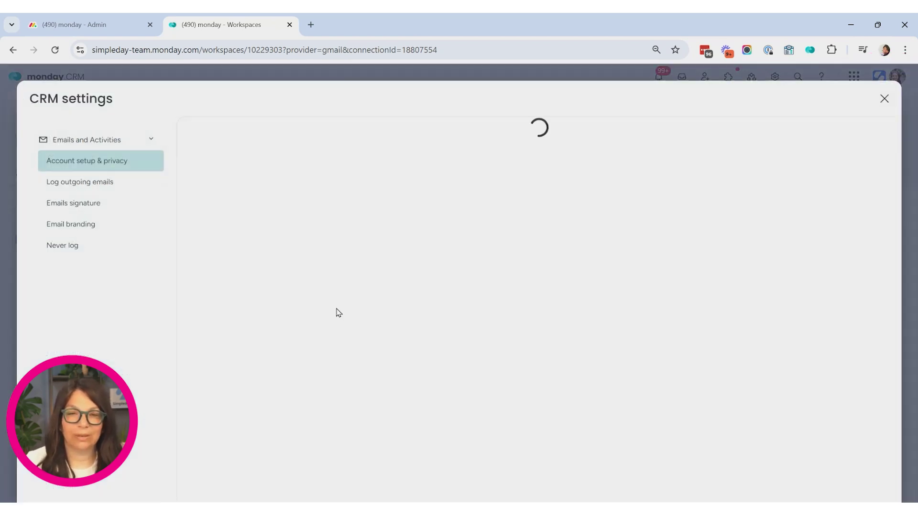